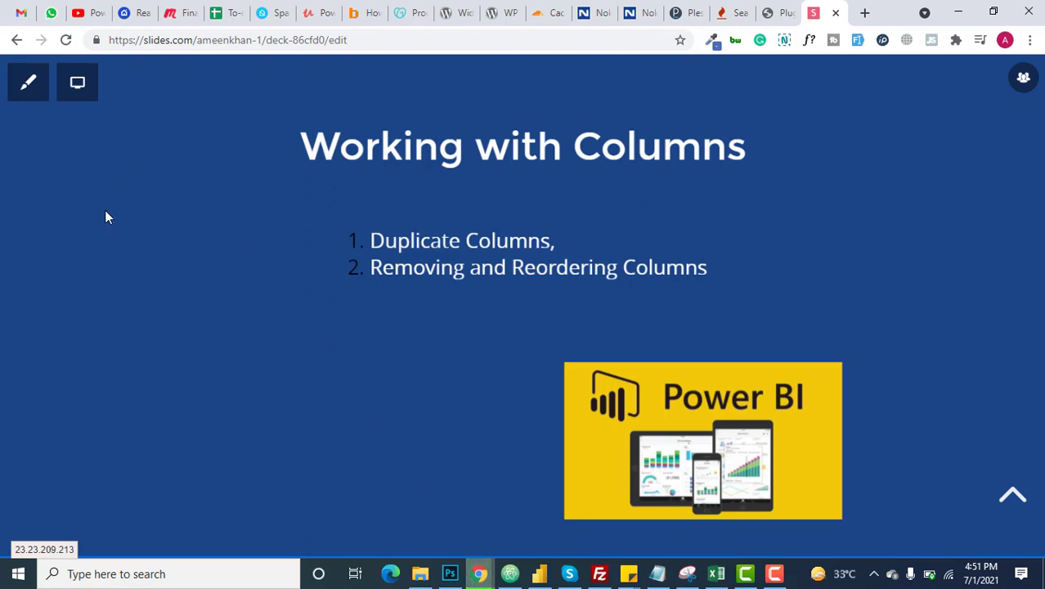
- Switch to Power BI Desktop and open Sheet2 of the Excel workbook Sales by manager for transformation
click(539, 576)
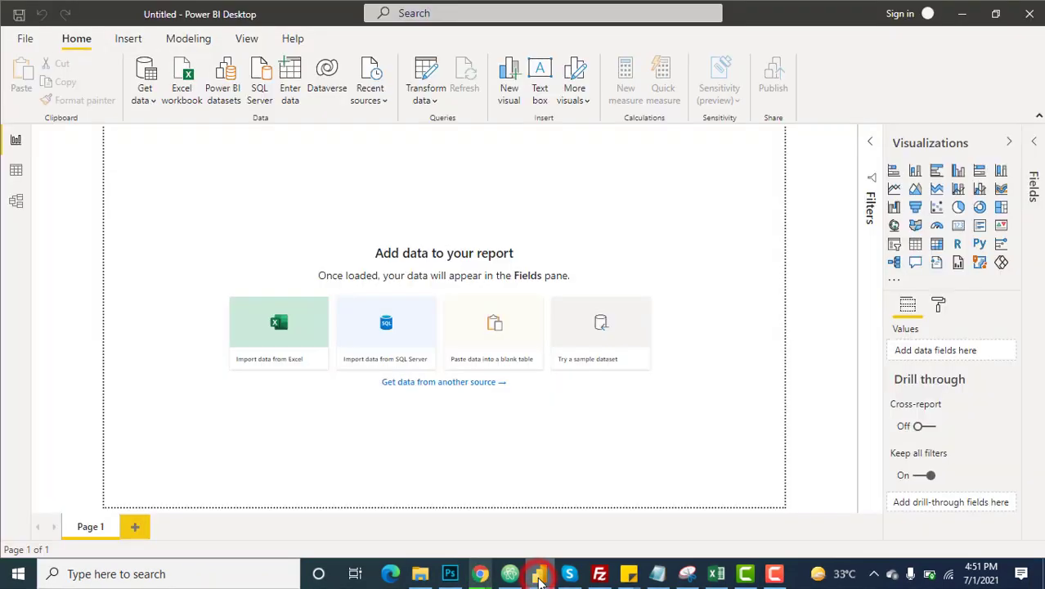
click(279, 327)
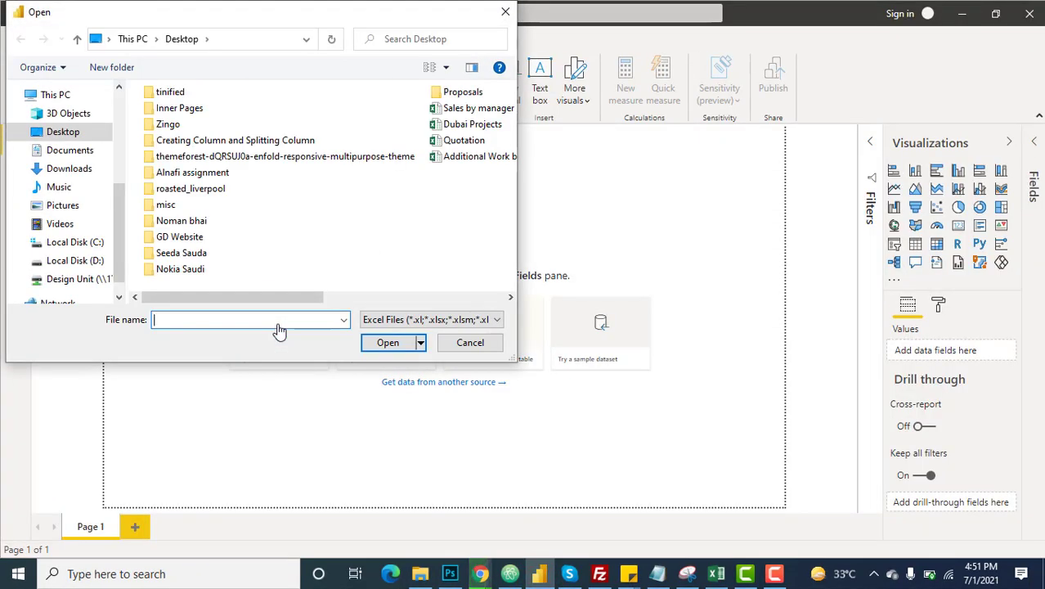
click(473, 108)
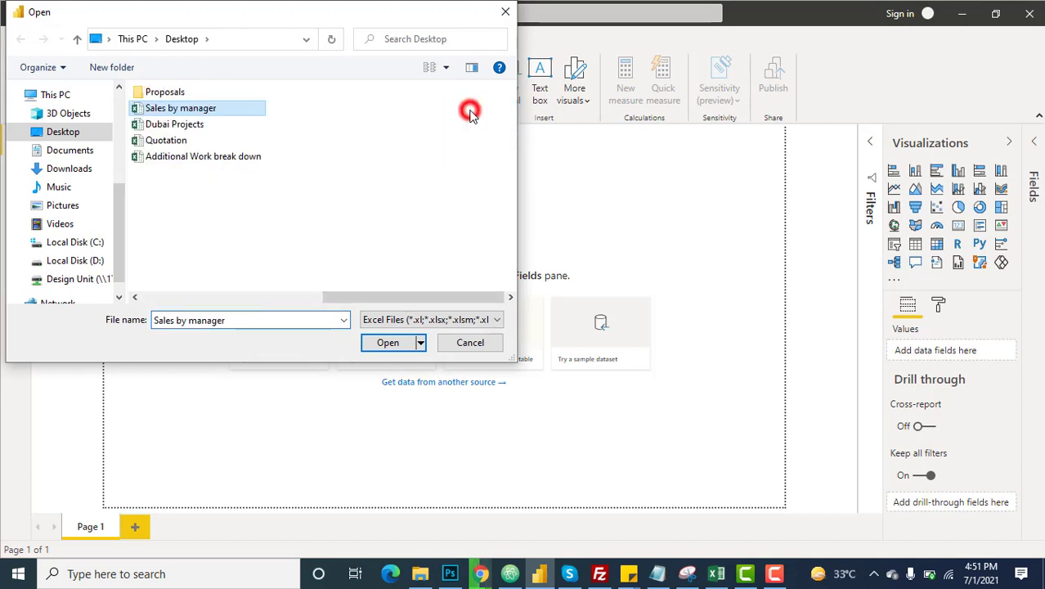
click(390, 344)
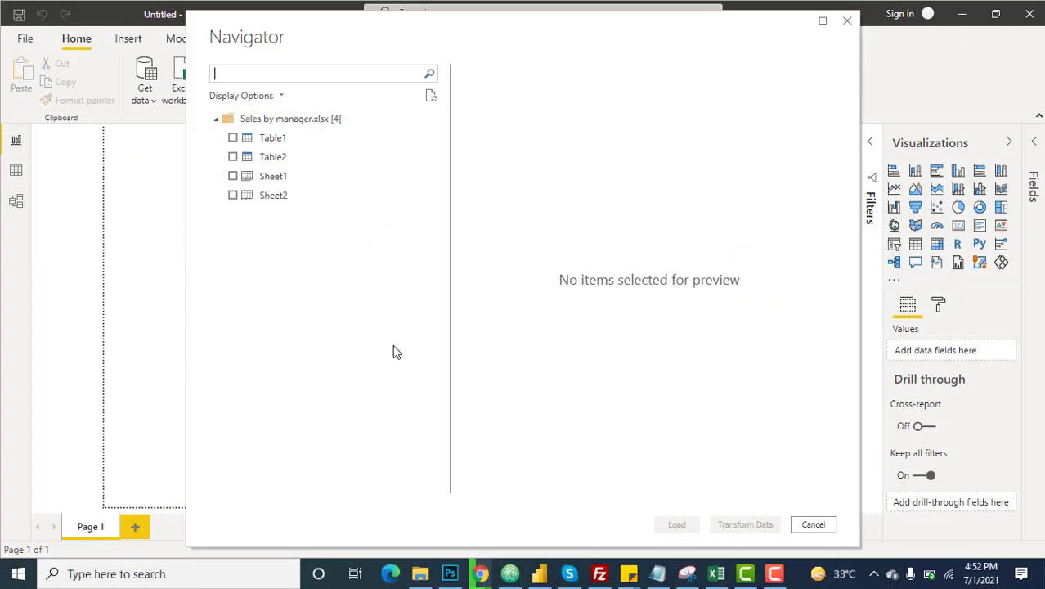
click(233, 196)
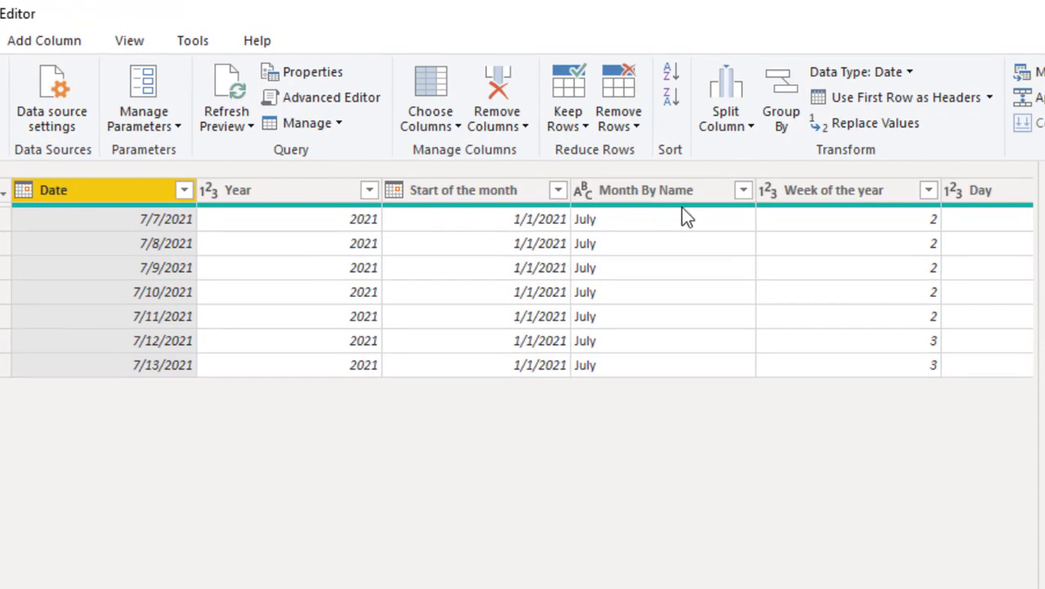
mouse_move(684, 211)
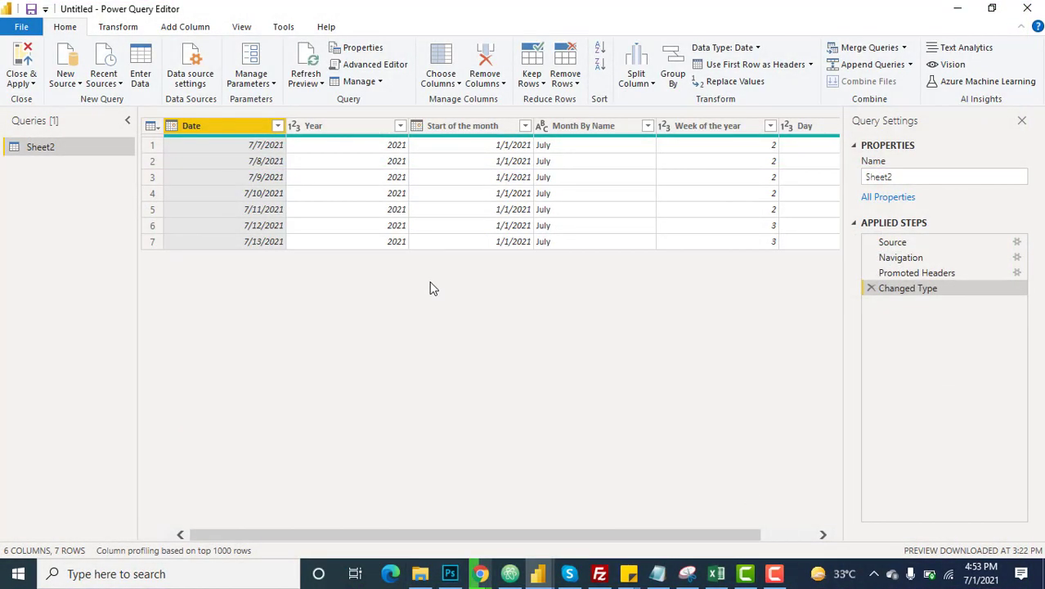
- Remove the Month By Name column from the Sheet2 query, and undo this by deleting the removal from the applied steps
click(463, 127)
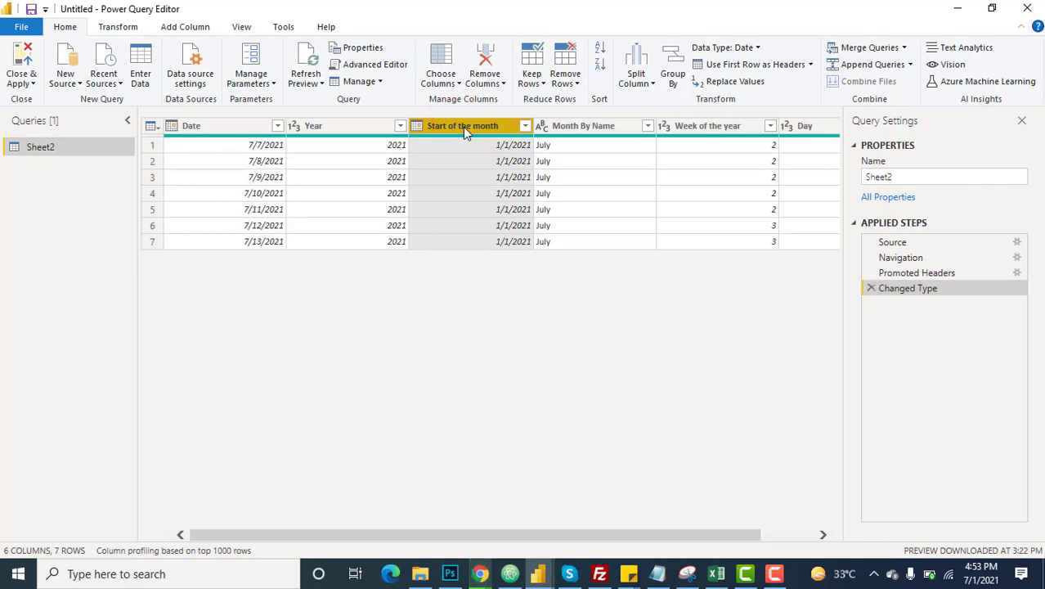
click(560, 126)
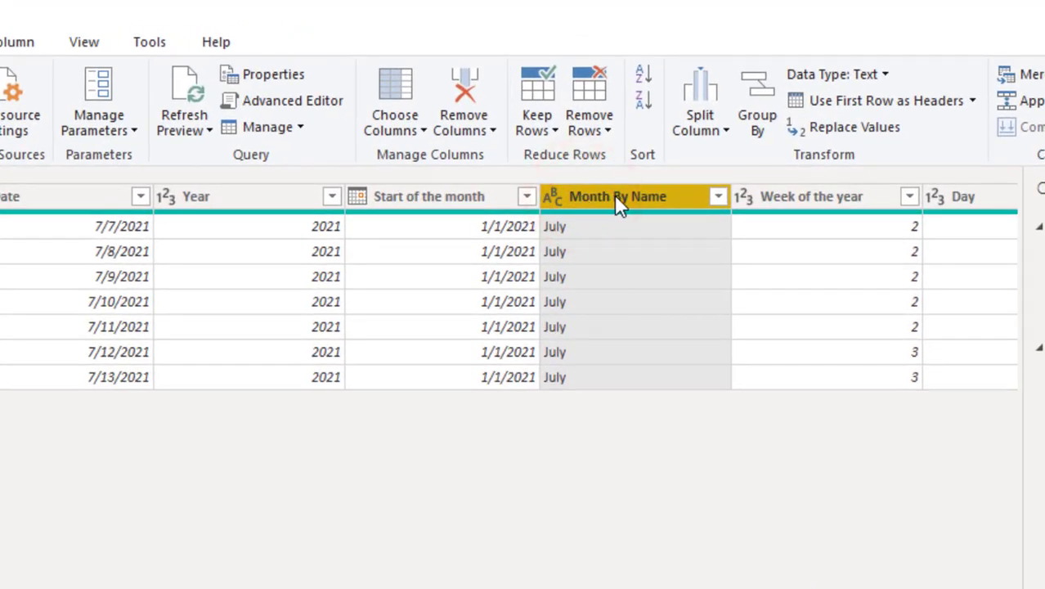
right_click(619, 205)
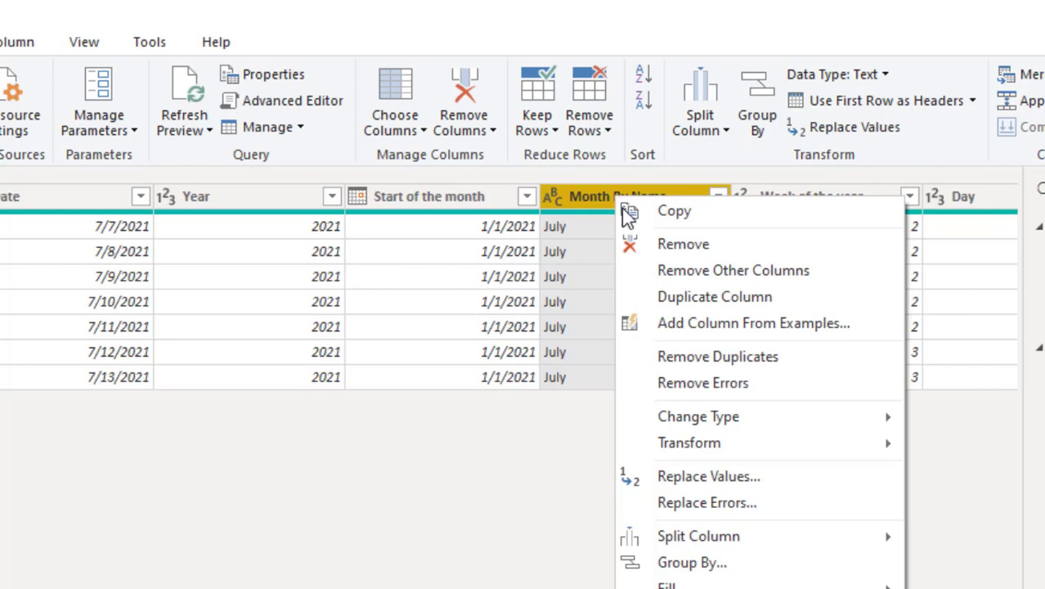
click(718, 374)
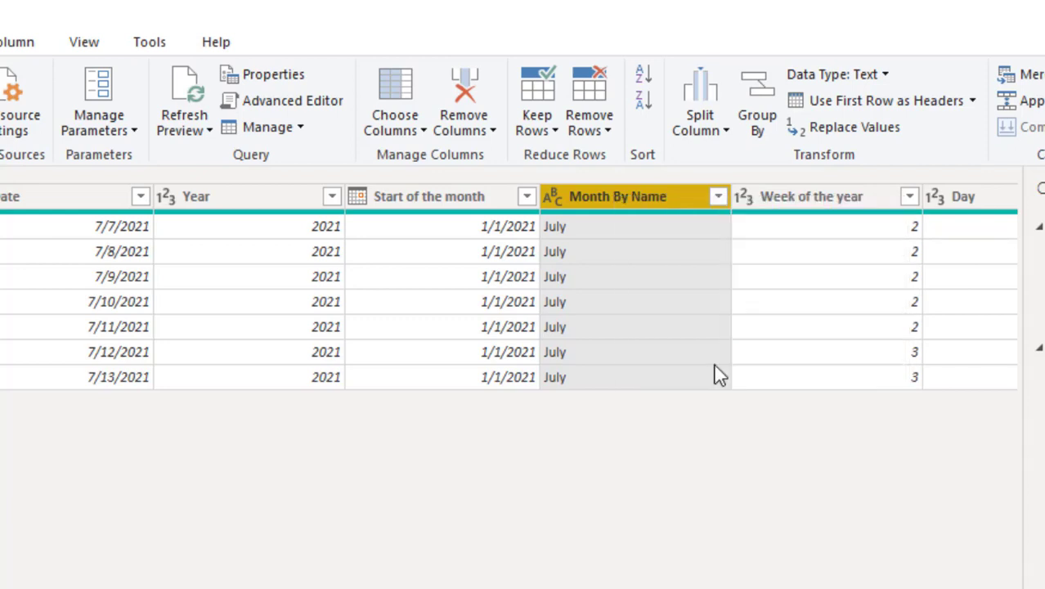
right_click(676, 215)
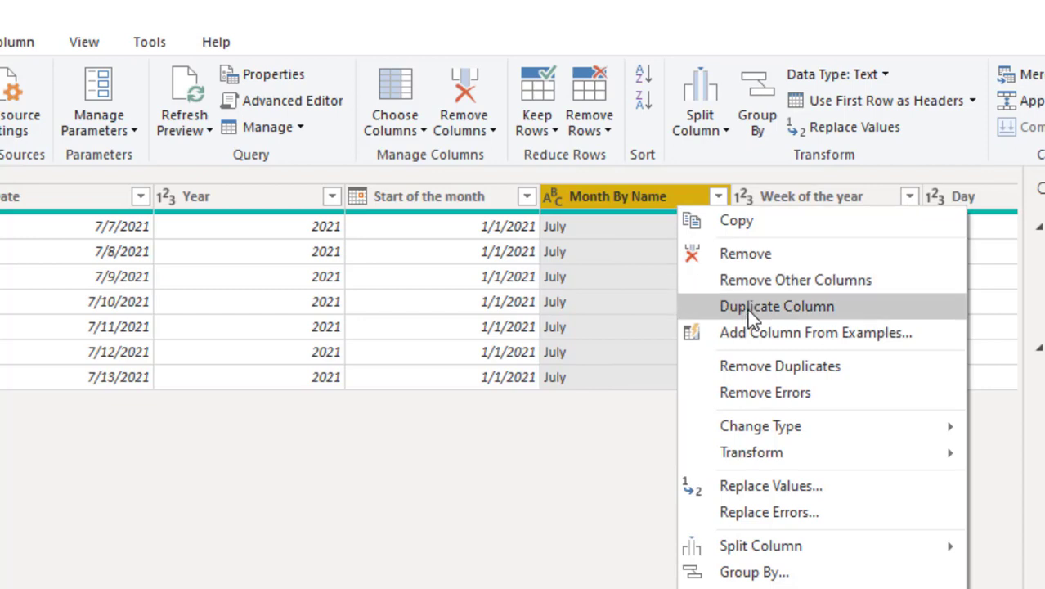
click(745, 256)
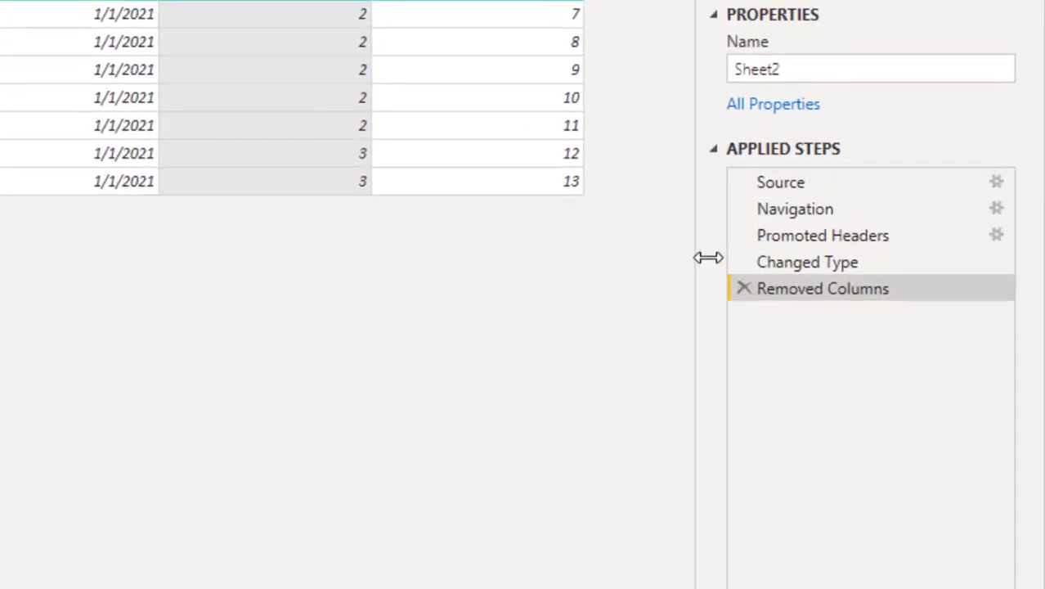
click(743, 290)
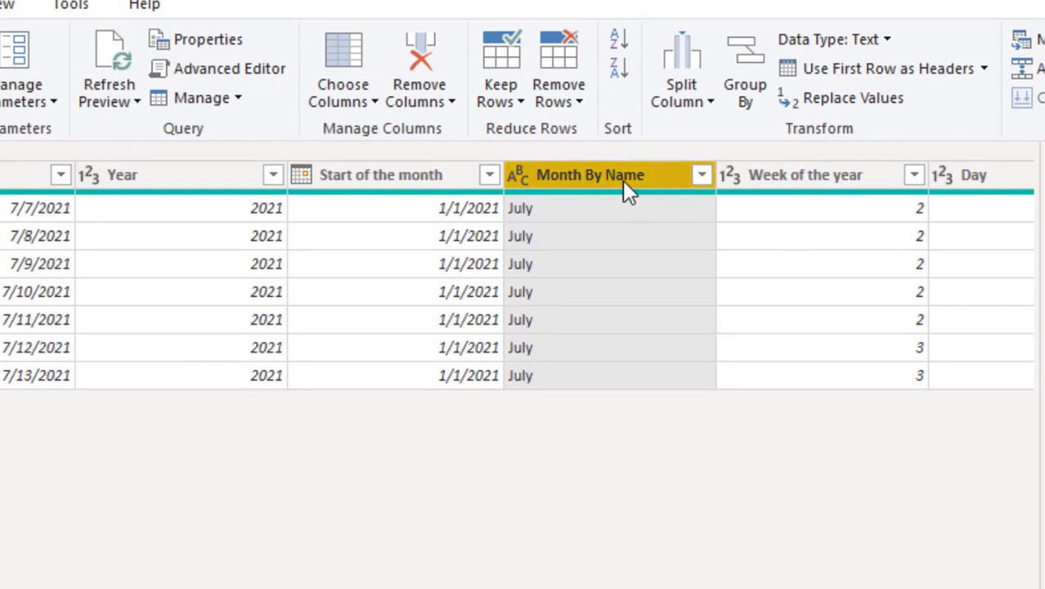
- Remove the Month By Name column once more using the Remove Columns command, and delete the resulting applied step
click(623, 180)
click(449, 103)
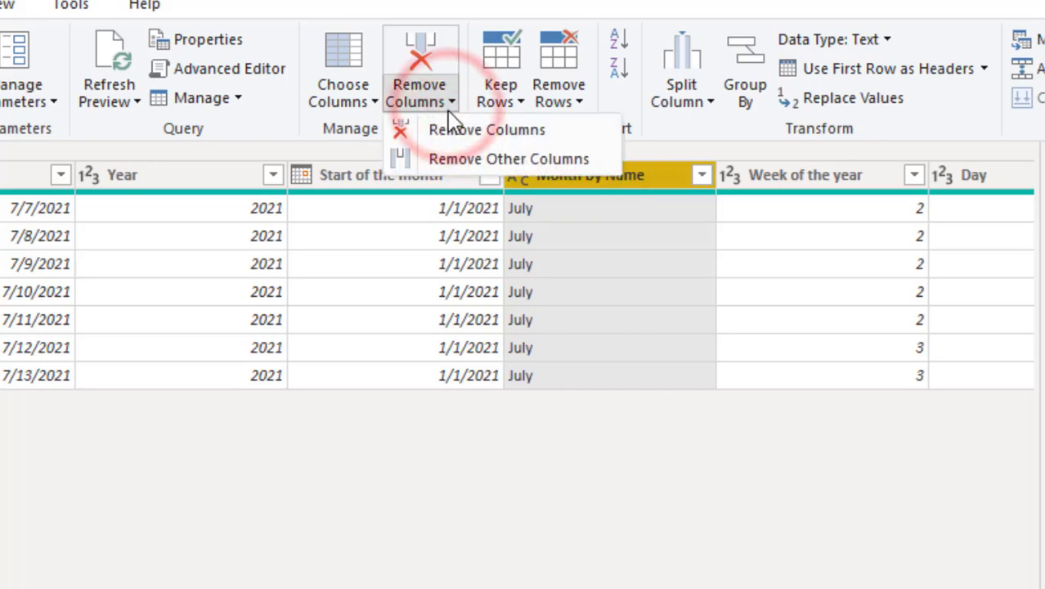
click(459, 133)
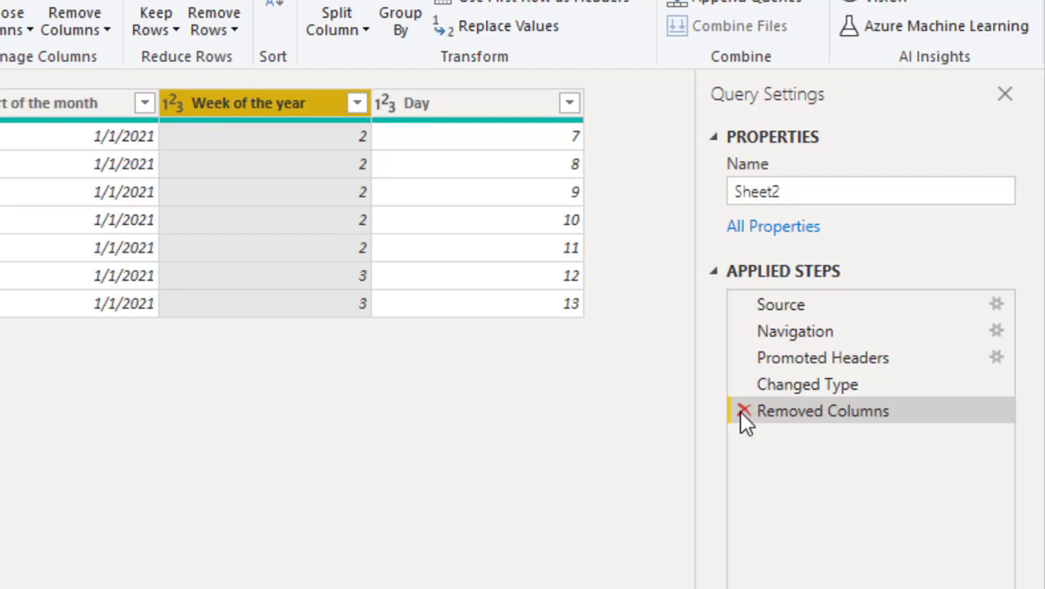
click(744, 411)
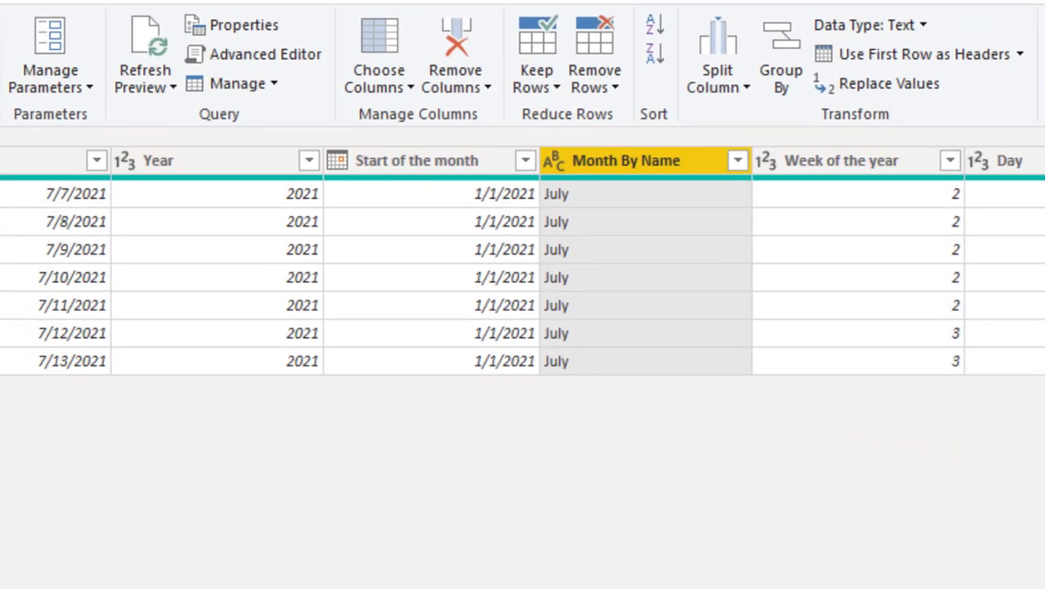
- Remove all columns other than Month By Name, and undo this by deleting its applied step
right_click(619, 166)
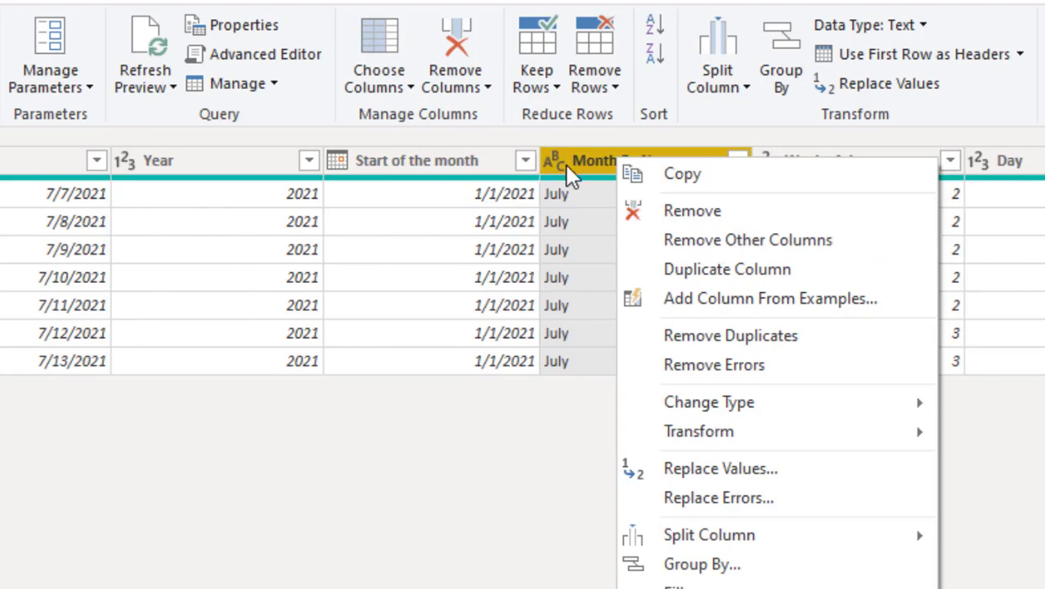
click(699, 240)
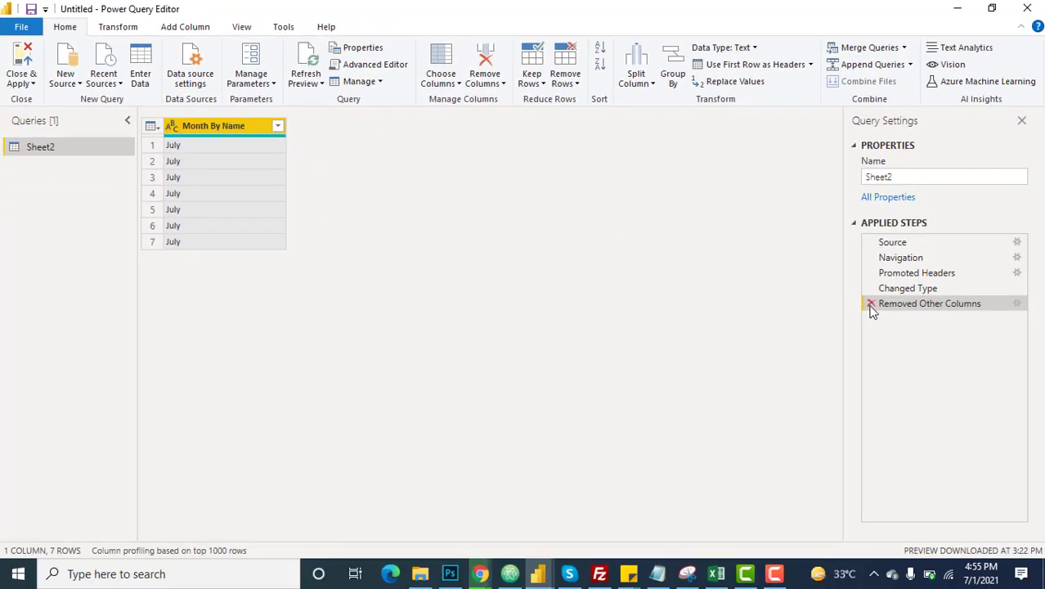
click(871, 304)
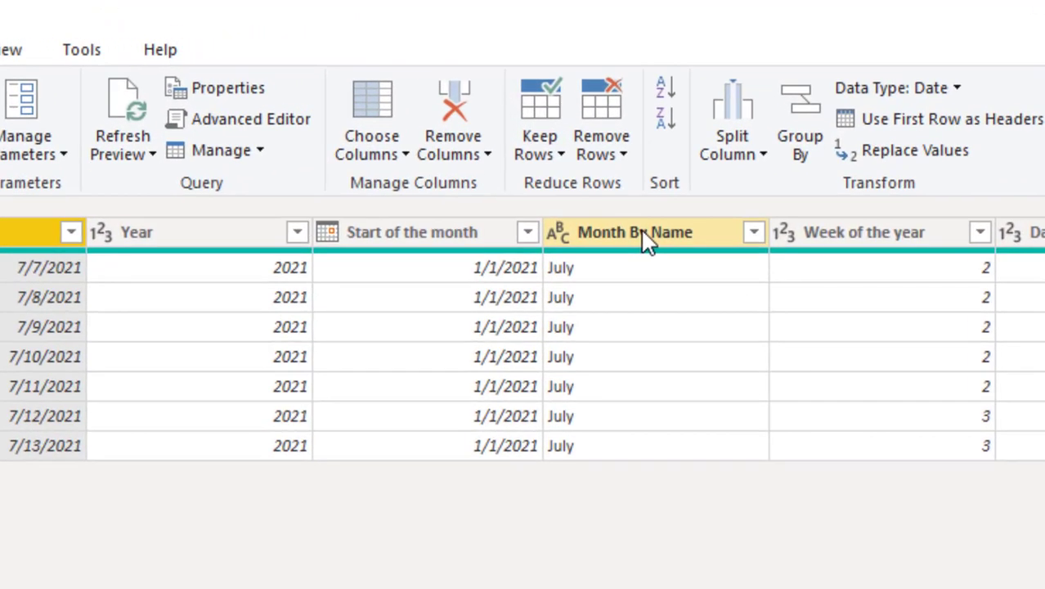
- Duplicate the Month By Name column, and undo the duplication by deleting its applied step
right_click(629, 202)
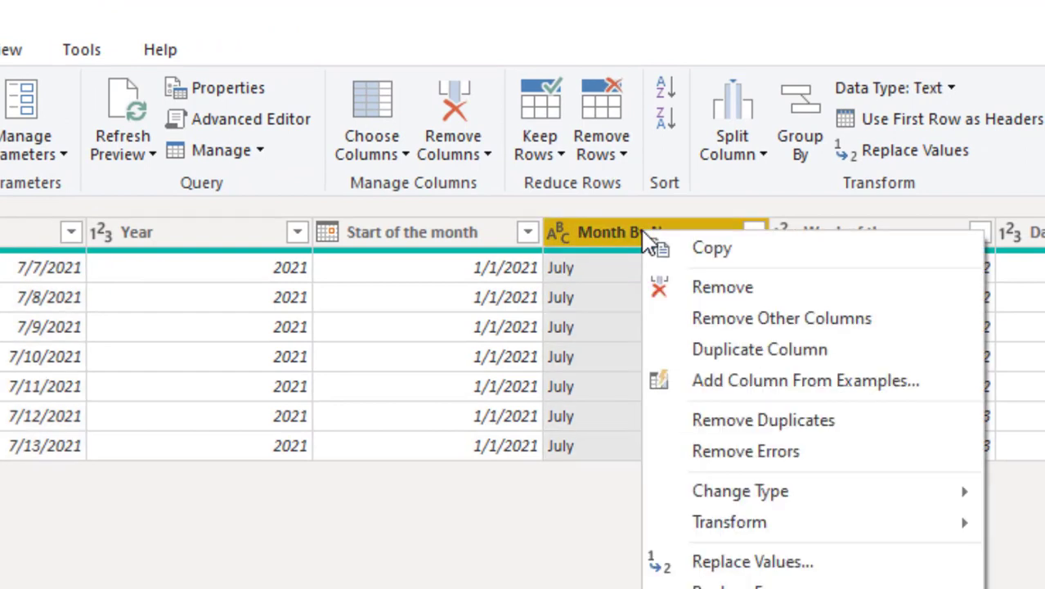
click(732, 354)
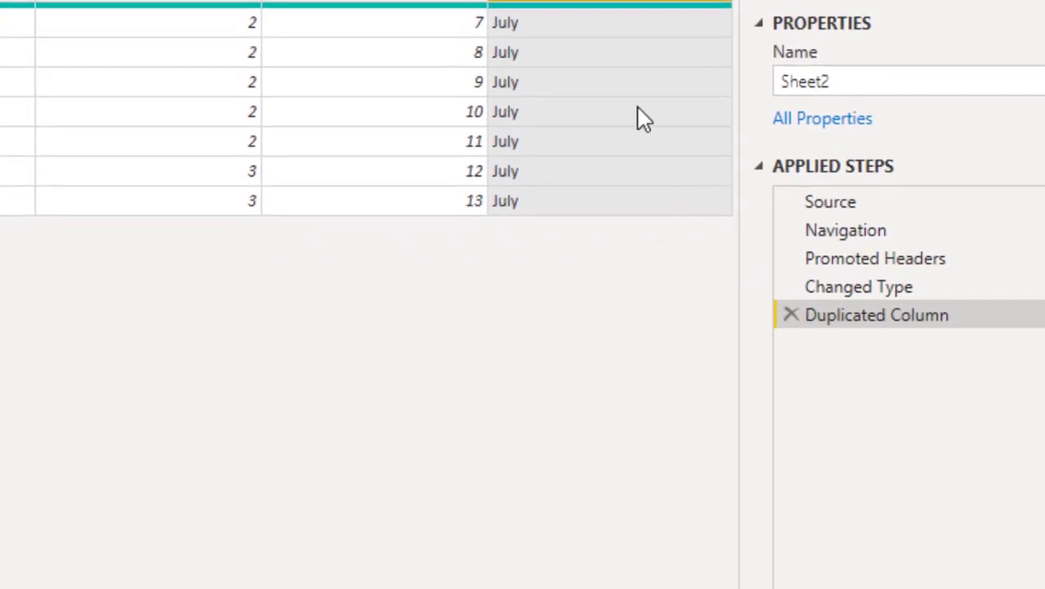
click(791, 315)
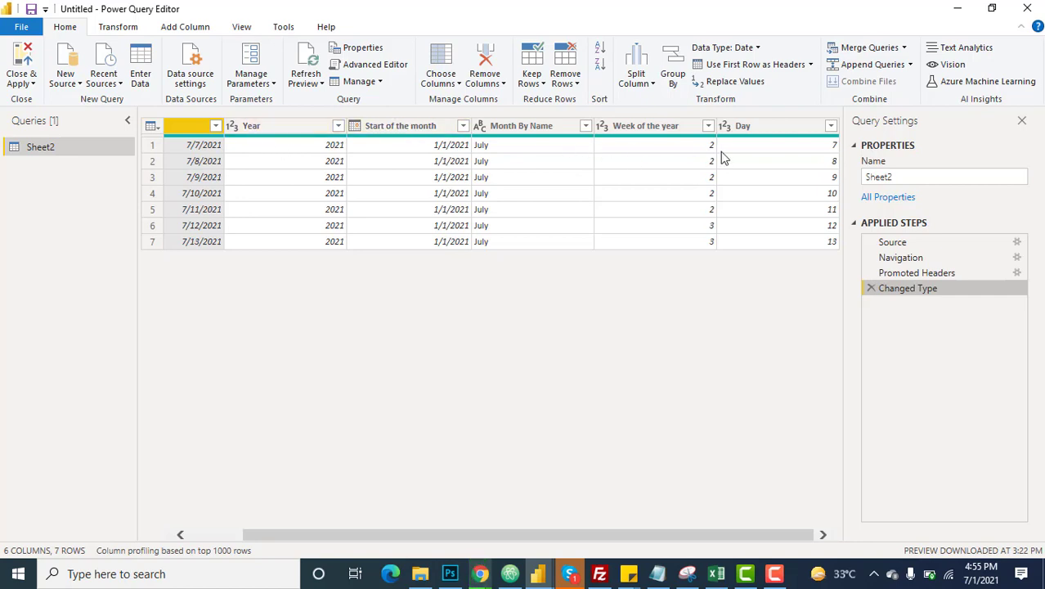
- Reorder the Day column so it sits between the Date and Year columns
drag(677, 536, 617, 535)
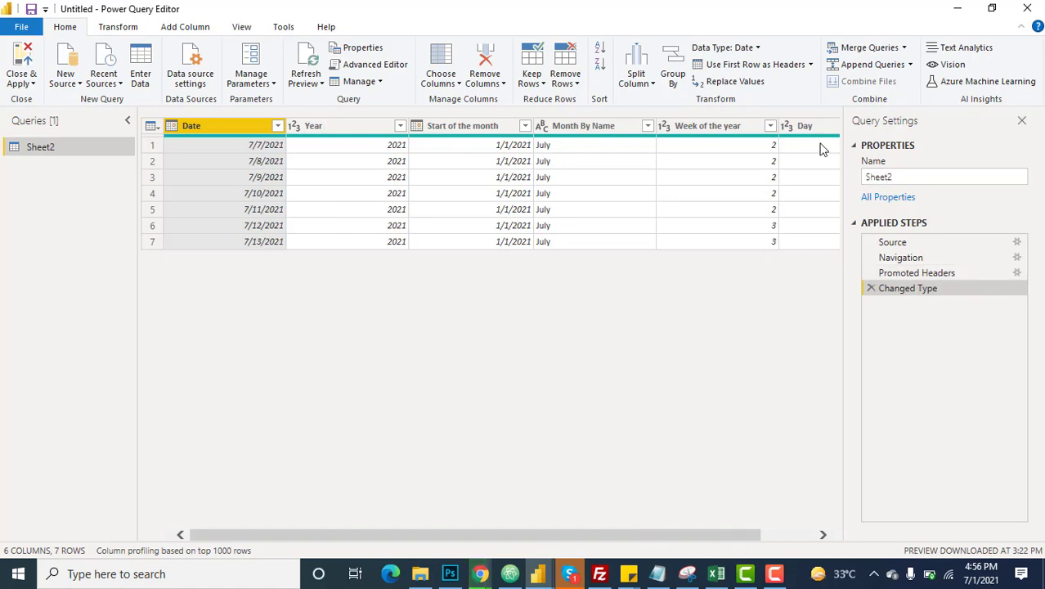
drag(805, 131, 313, 145)
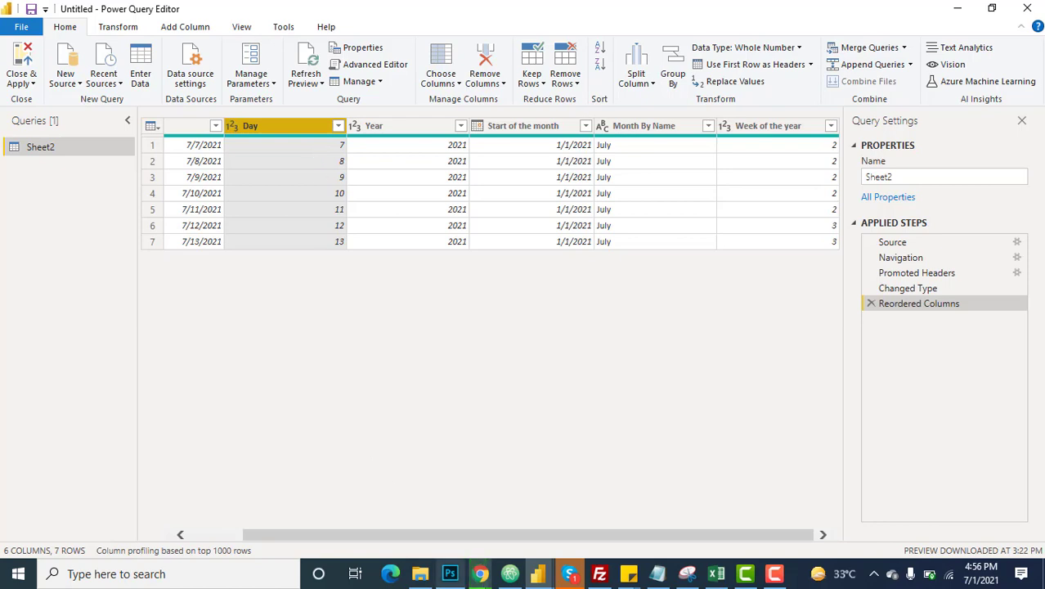
drag(409, 536, 320, 537)
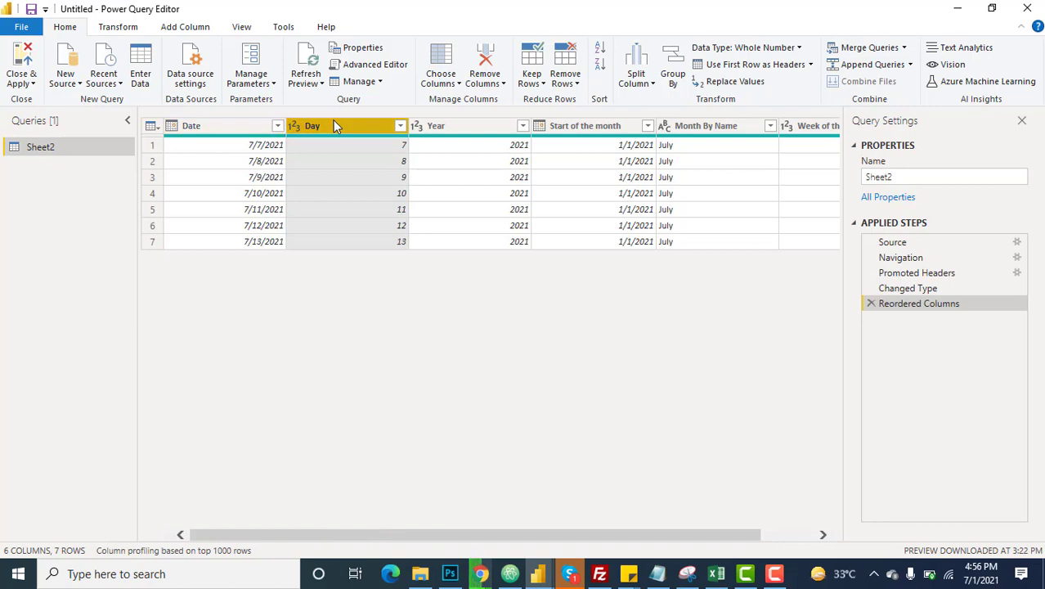
- Move the Start of the month column before Year and the Week of the year column before Month By Name
mouse_move(620, 143)
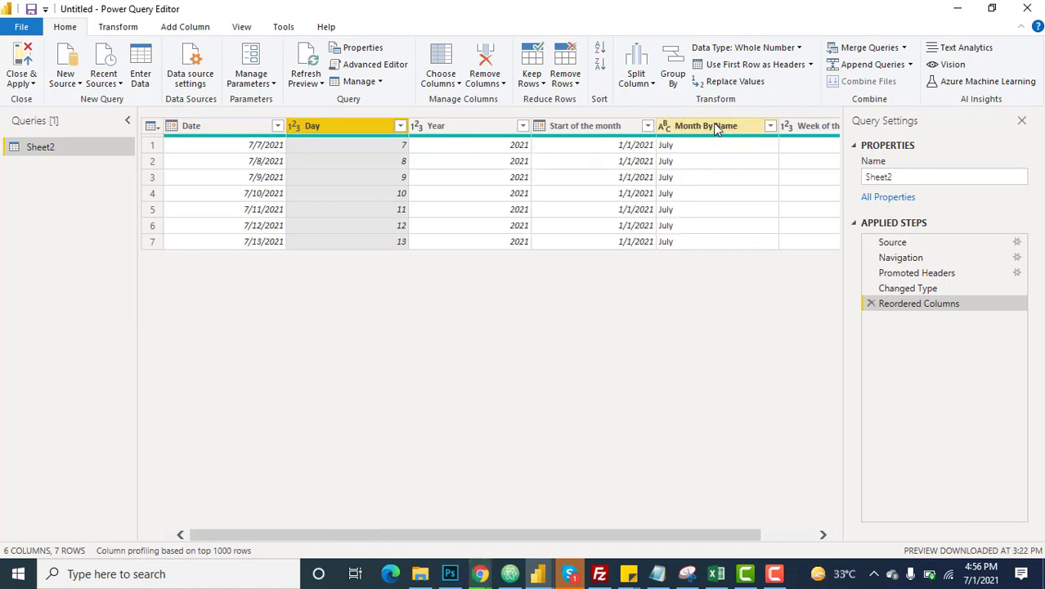
drag(612, 131, 497, 137)
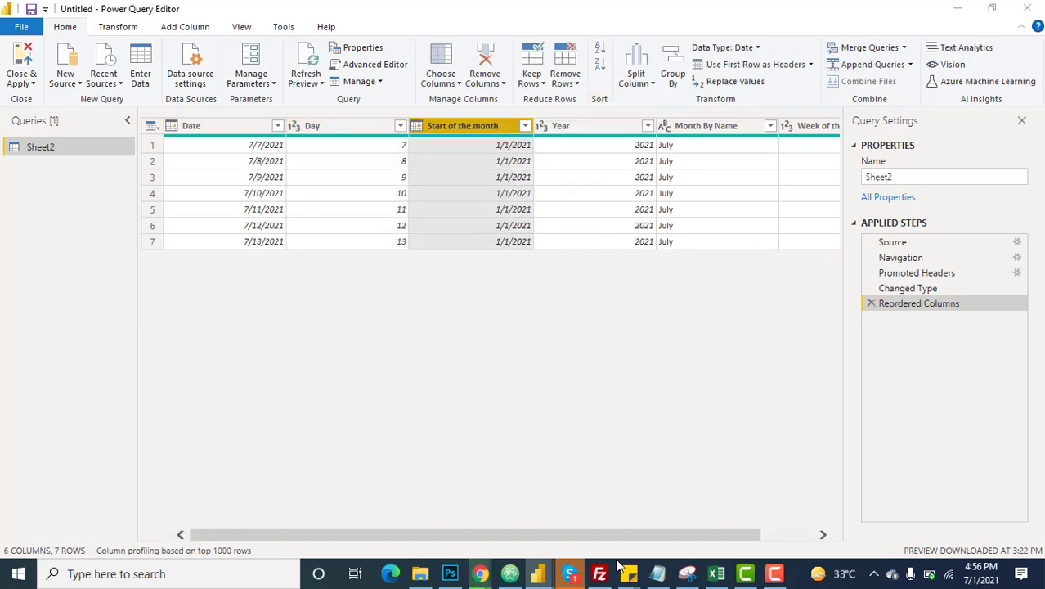
drag(602, 534, 634, 536)
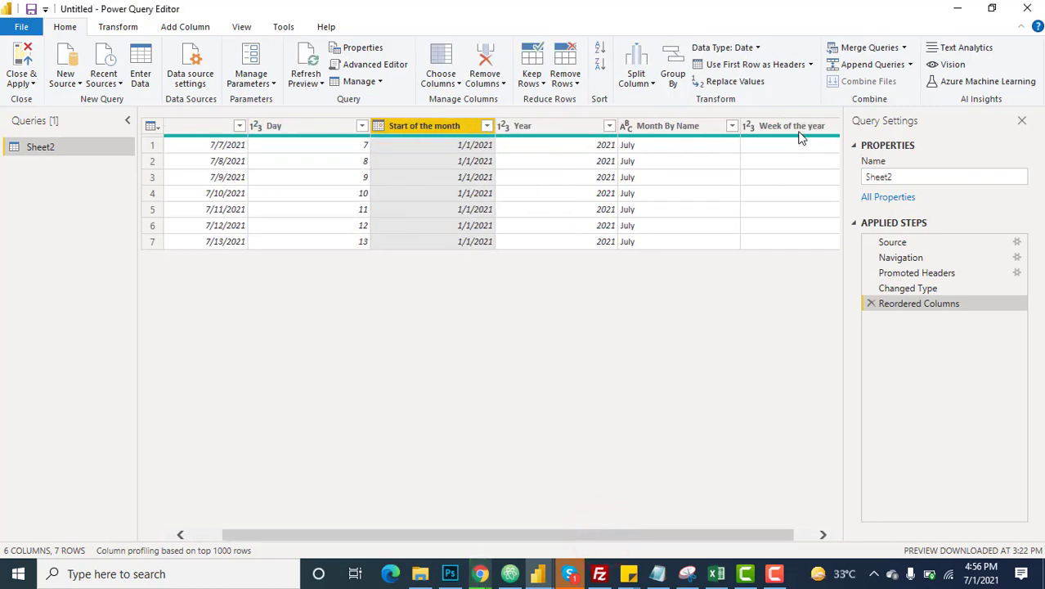
drag(798, 129, 682, 137)
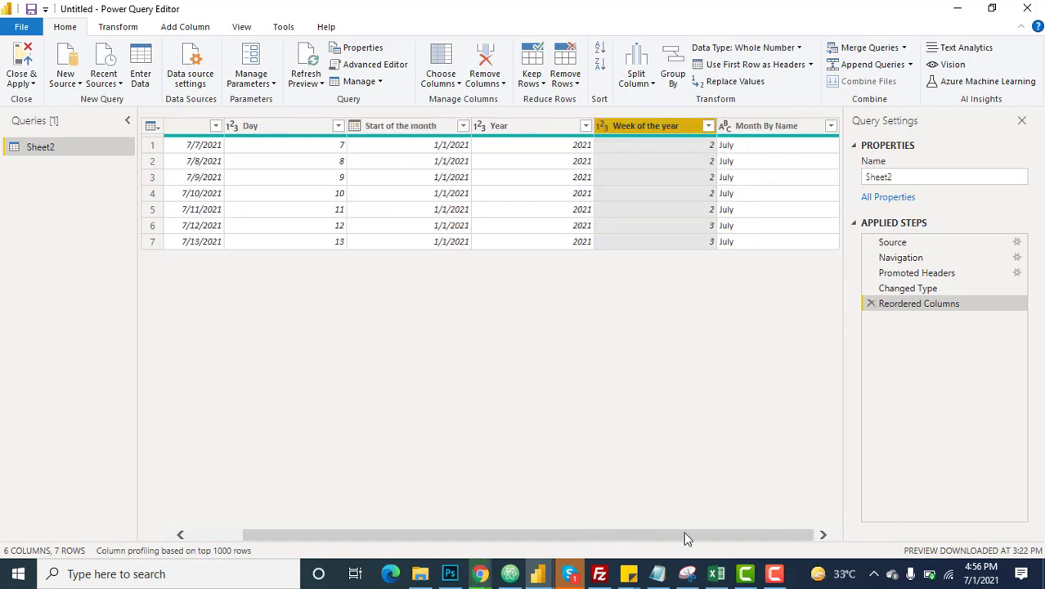
drag(684, 533, 422, 422)
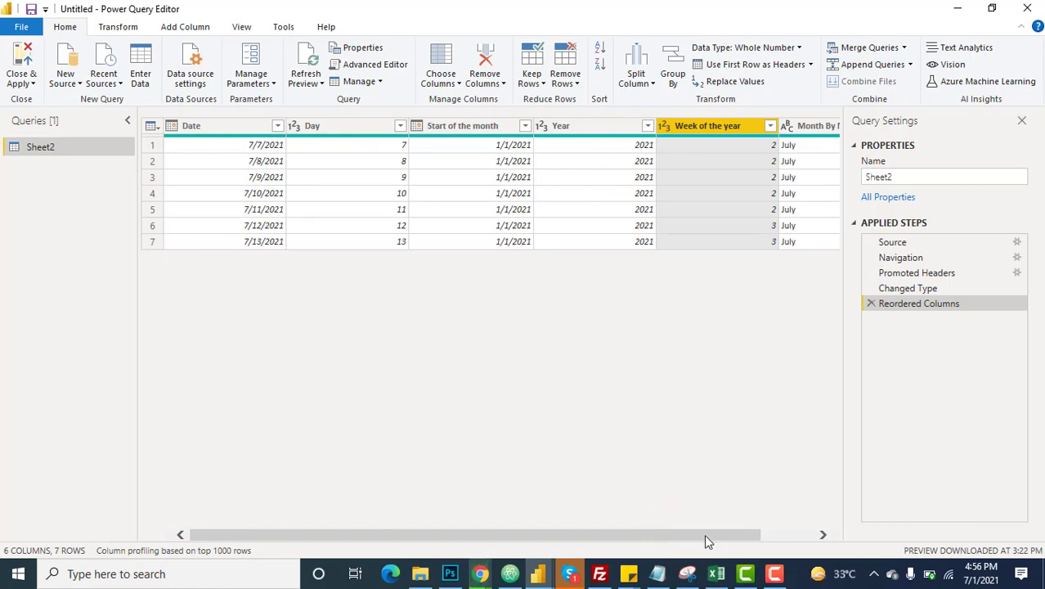
drag(710, 543, 709, 533)
- Close the query editor with the changes applied and expand the Sheet2 table to list its fields
click(18, 59)
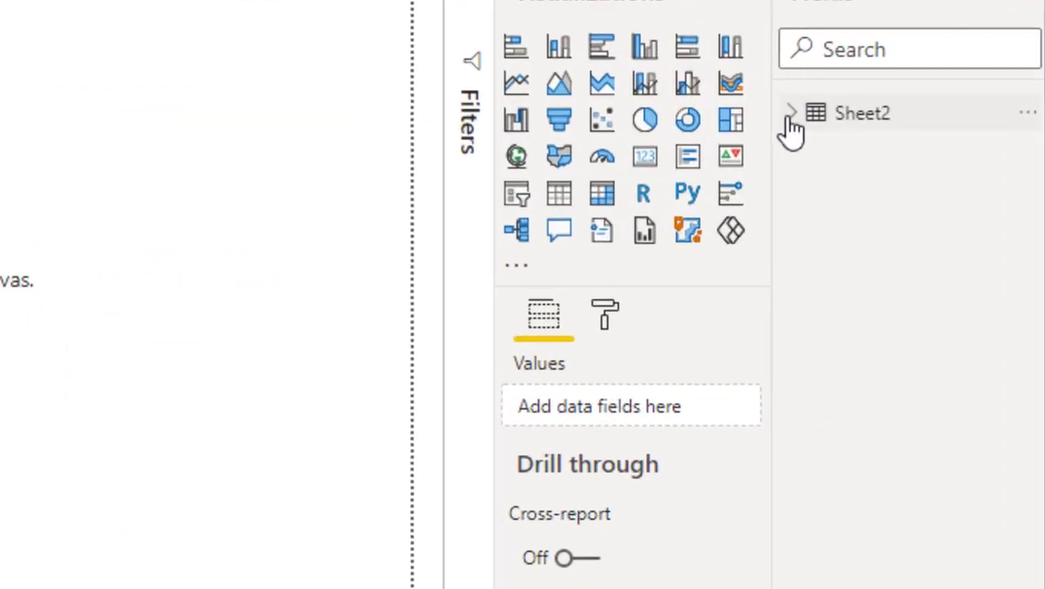
click(914, 201)
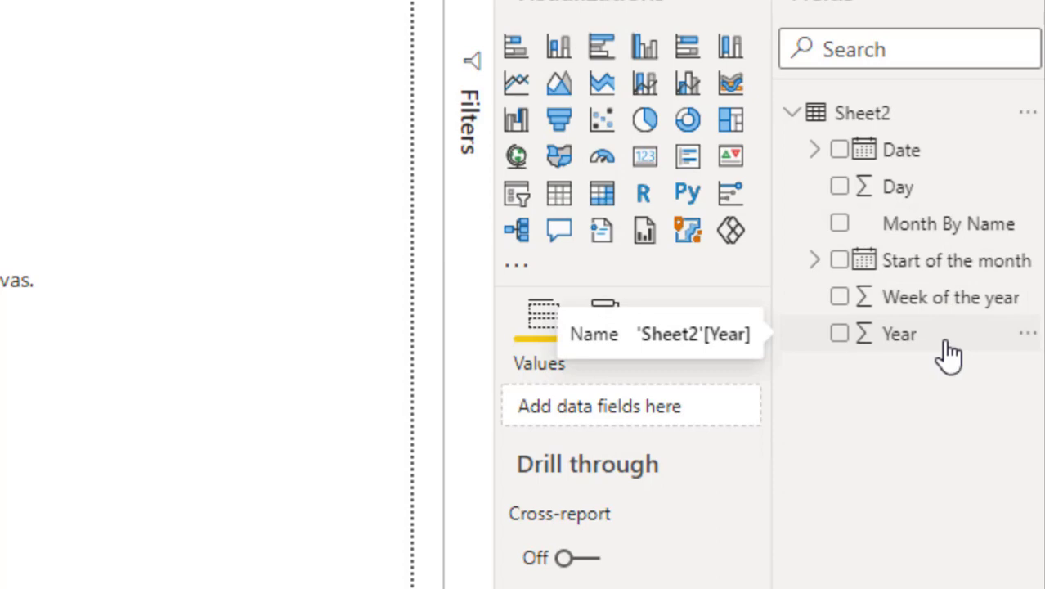
- Add a Table visual to the report page and open it in focus mode
click(559, 201)
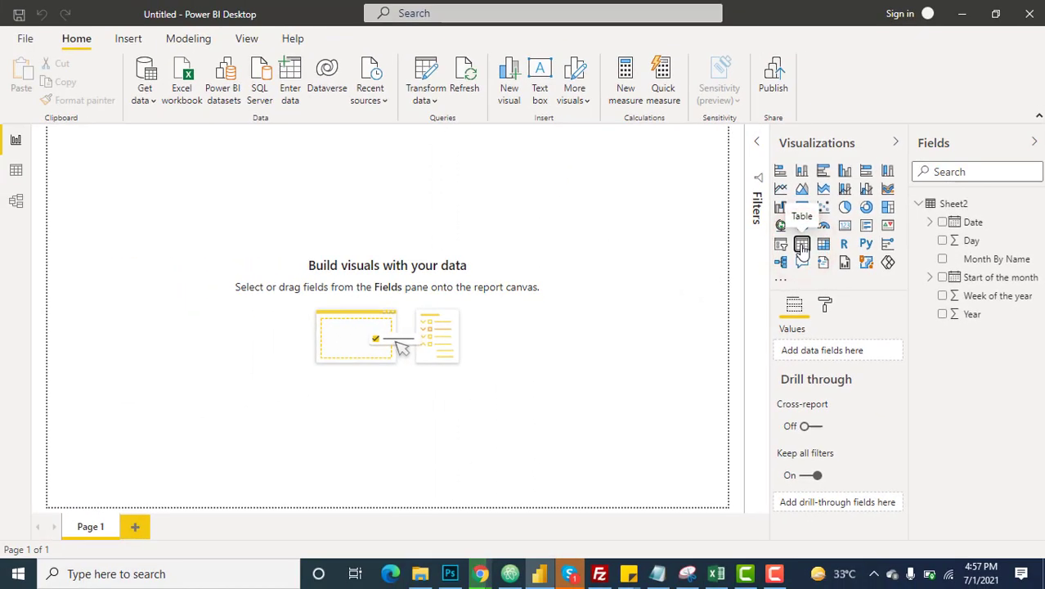
drag(107, 200, 279, 250)
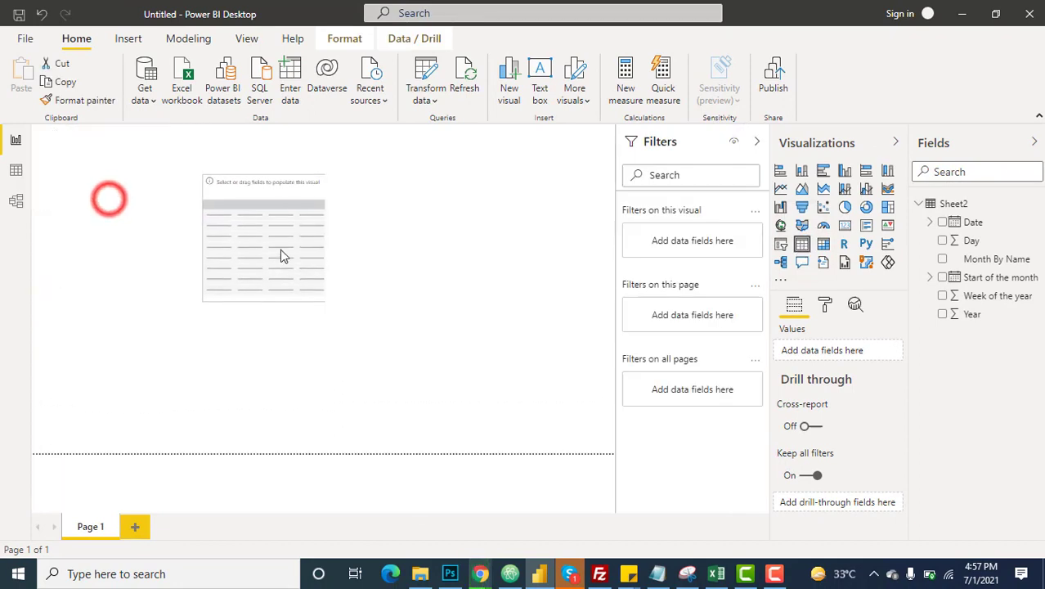
click(303, 166)
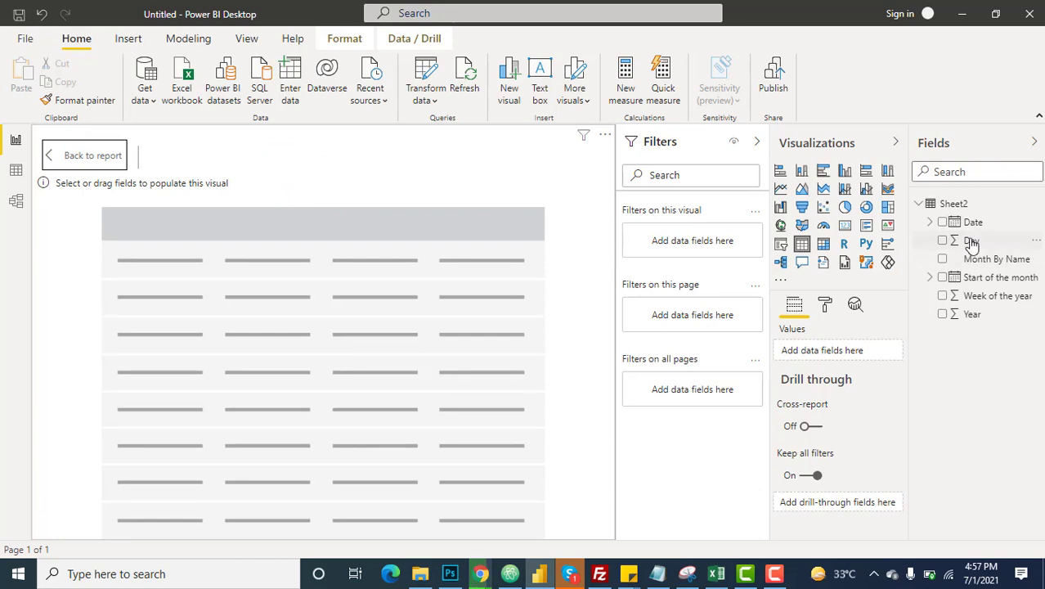
- Populate the table visual with the Date, Month By Name and Year fields from Sheet2
drag(973, 222, 463, 303)
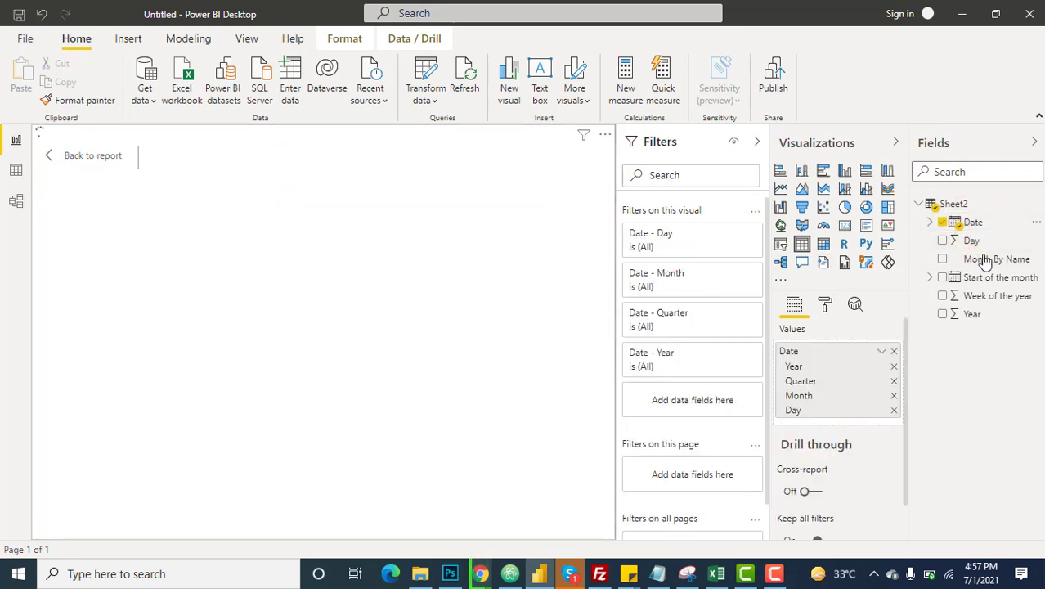
drag(1017, 260, 325, 313)
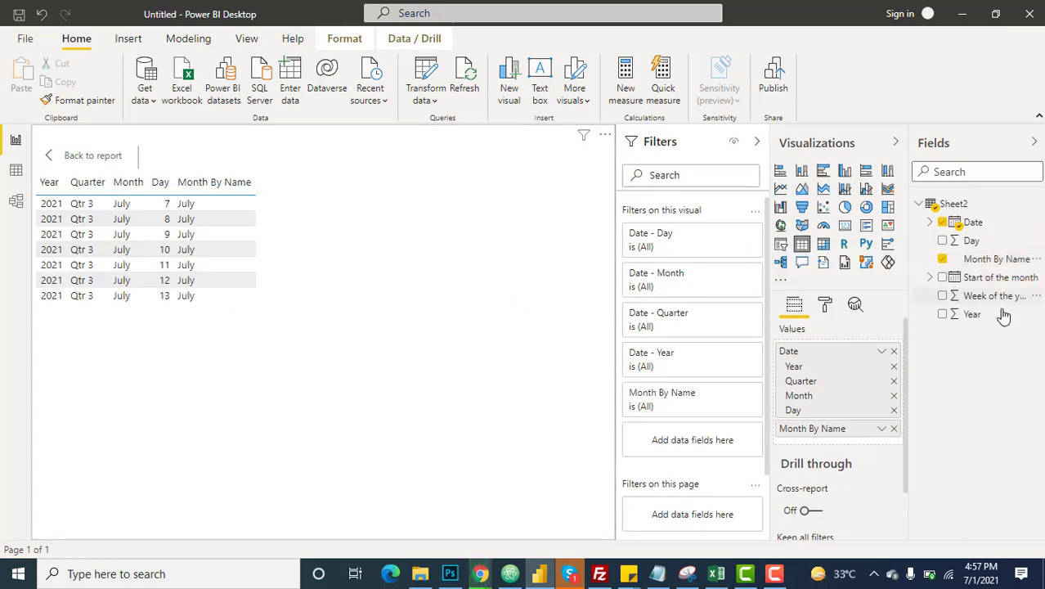
drag(965, 311, 325, 295)
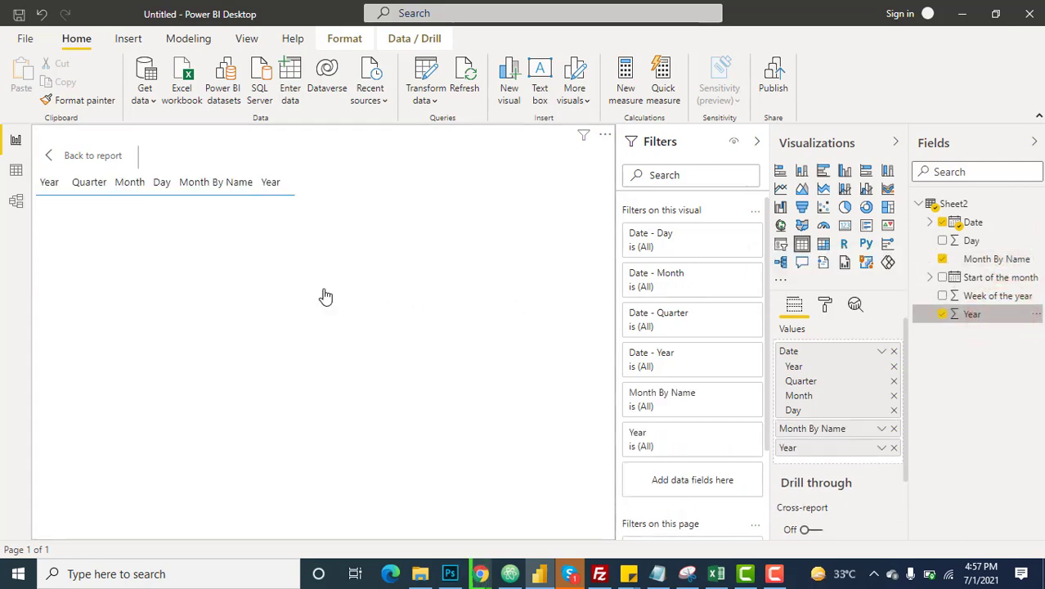